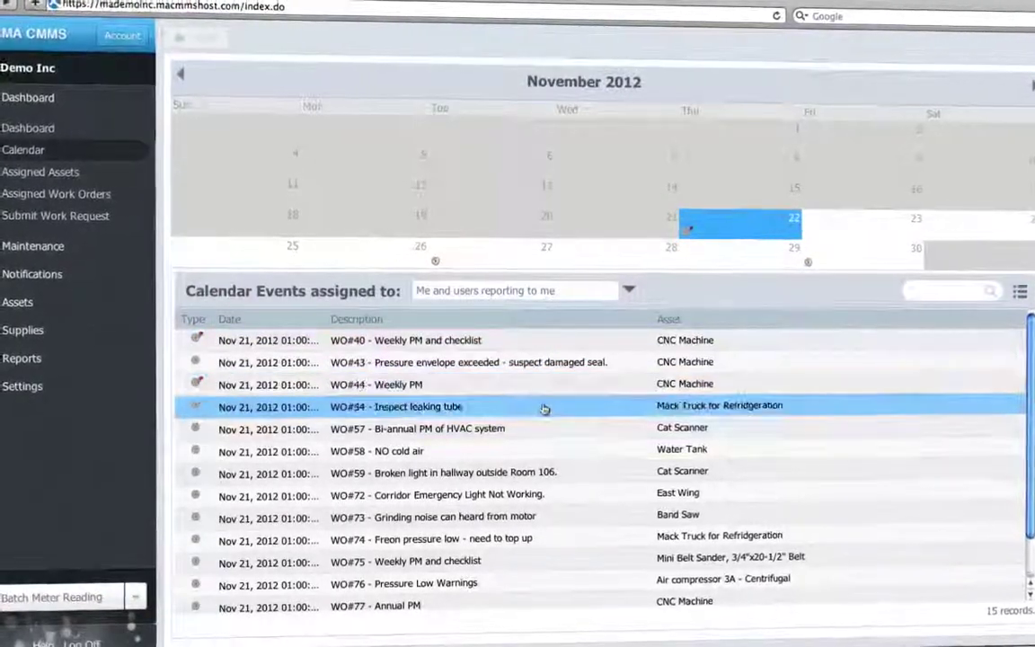
- Filter calendar events to one technician's three work orders, then view the dashboard
{"action": "left_click", "coordinate": [634, 296]}
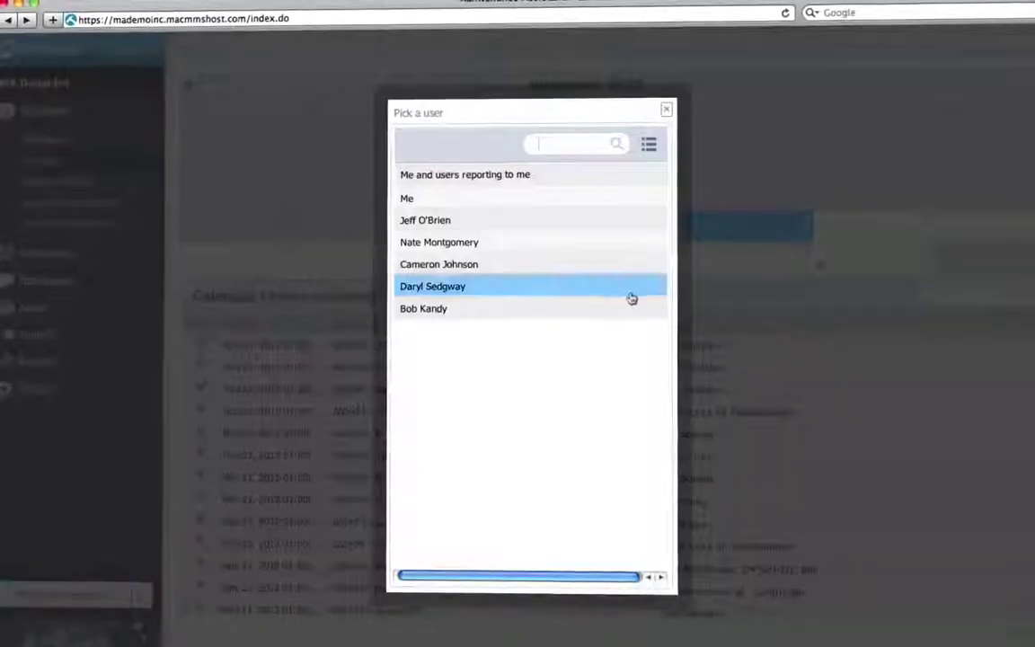
{"action": "left_click", "coordinate": [583, 311]}
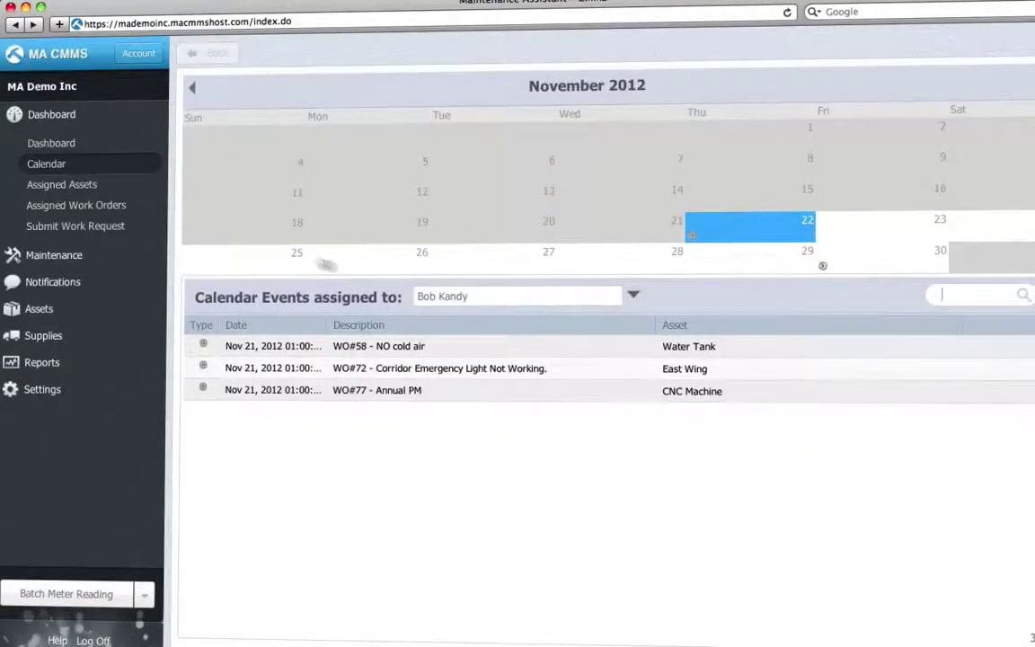
{"action": "left_click", "coordinate": [54, 144]}
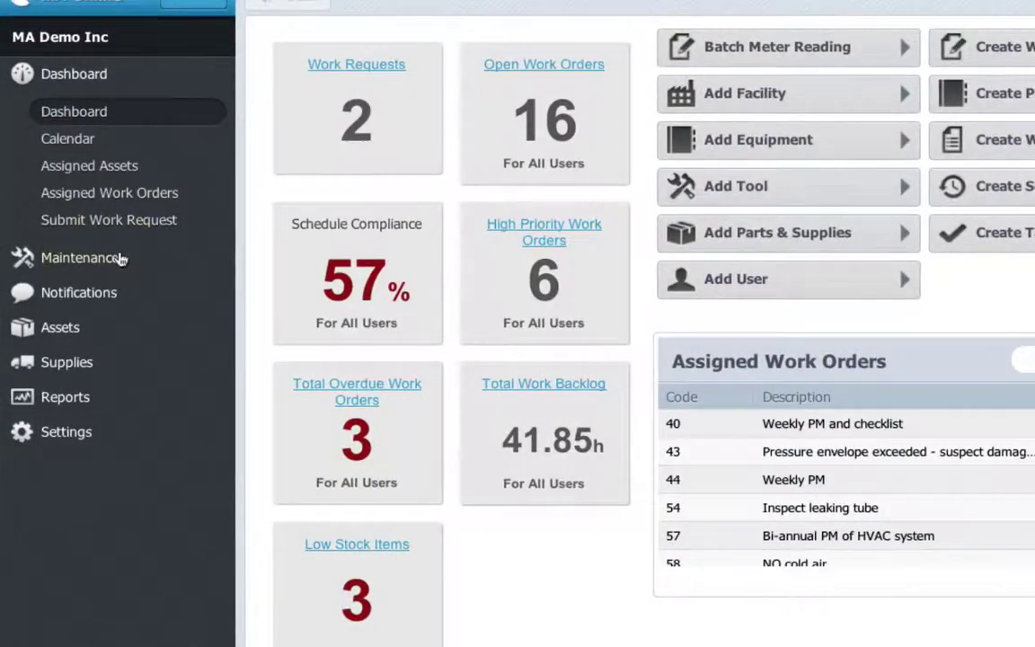
- Enter 'Robot out of range error' as work order 80's brief overview and show its labor tasks
{"action": "left_click", "coordinate": [121, 258]}
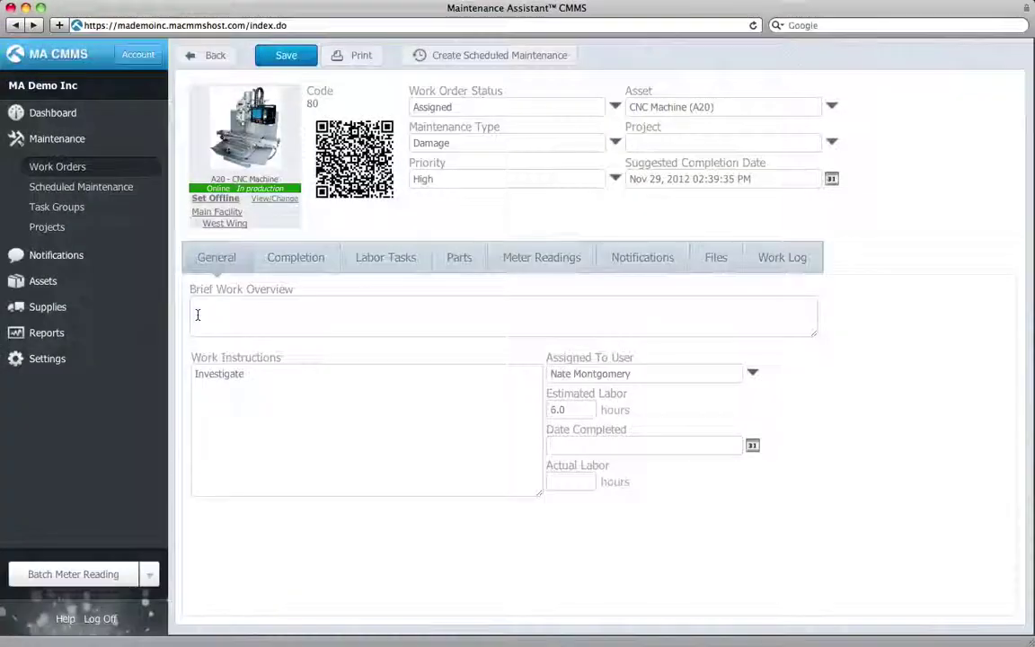
{"action": "type", "text": "R"}
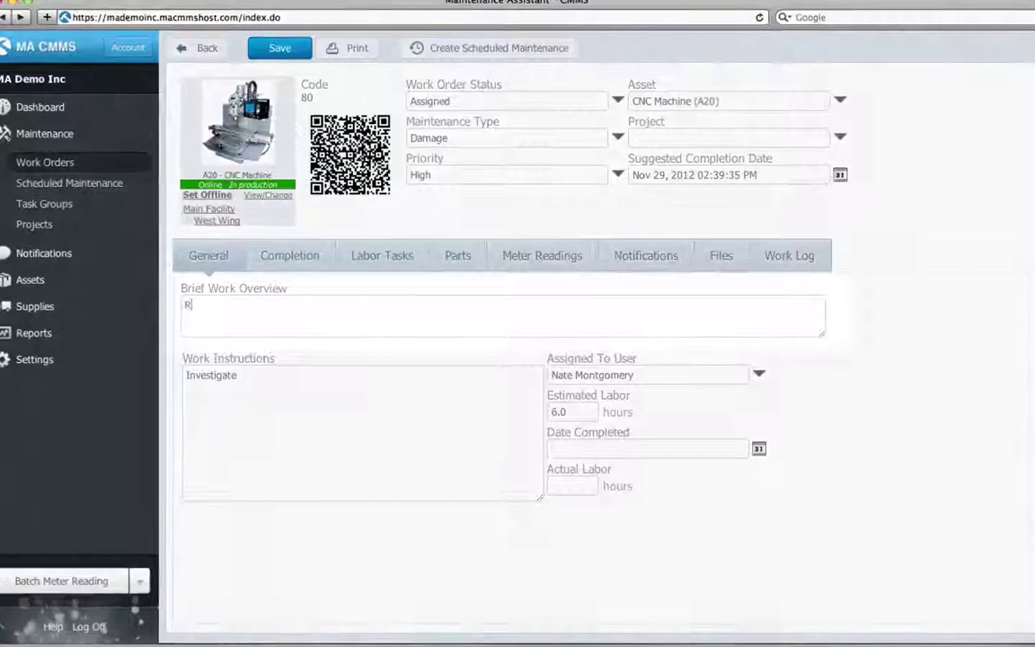
{"action": "type", "text": "obot"}
{"action": "type", "text": " out of rang"}
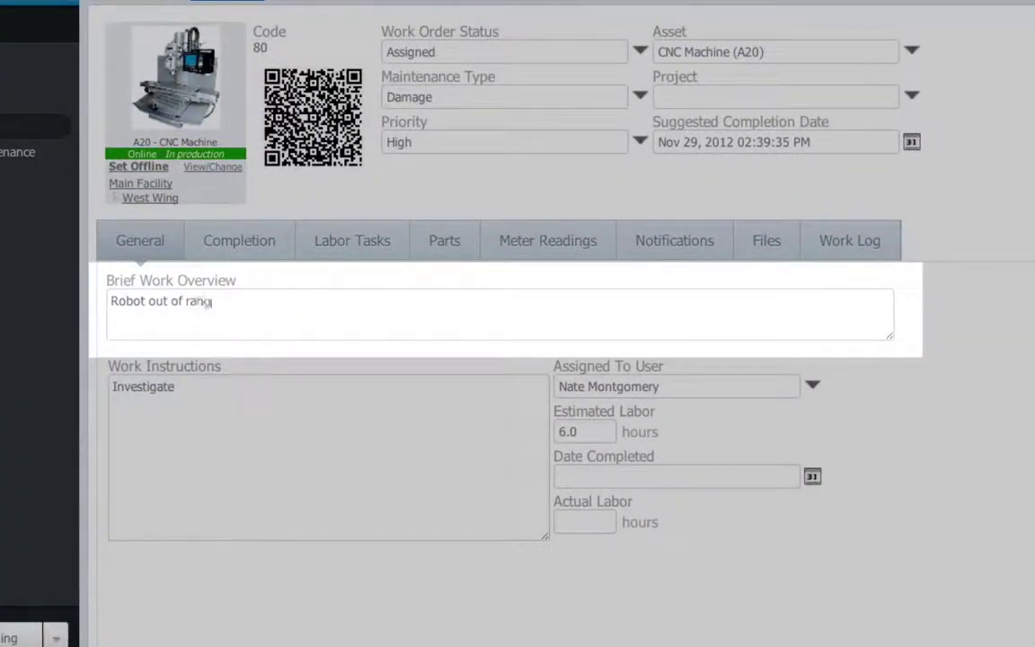
{"action": "type", "text": "e error"}
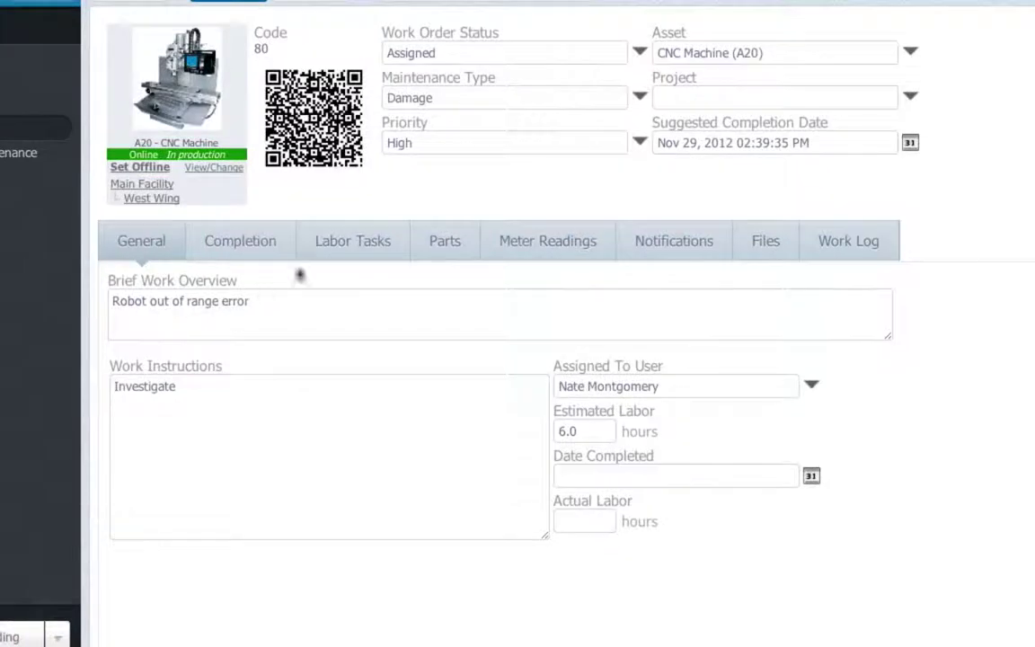
{"action": "left_click", "coordinate": [329, 256]}
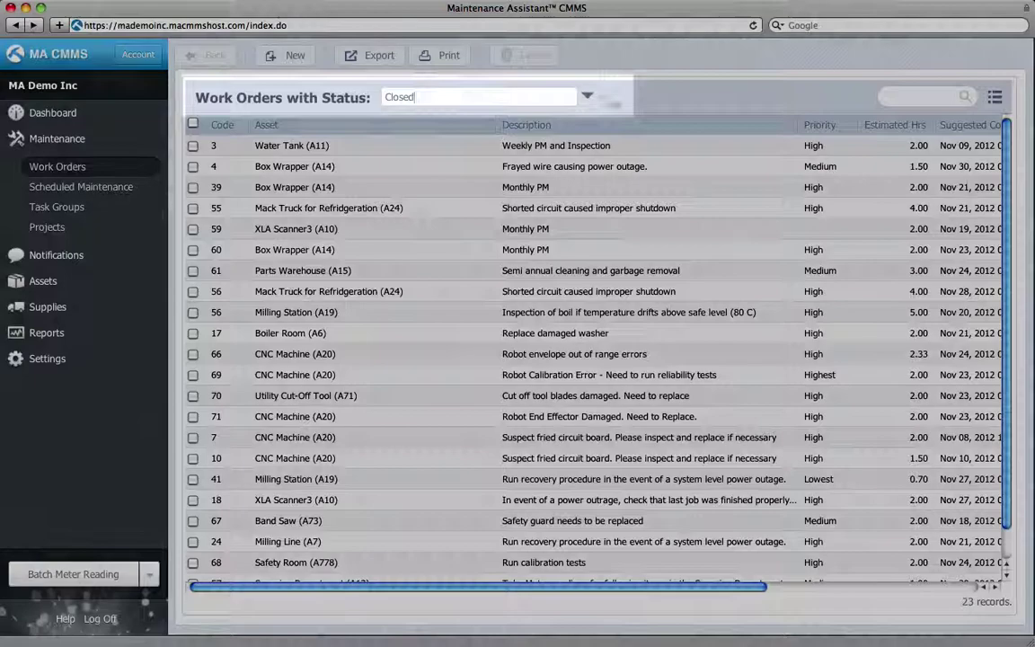
- Search the closed work orders for 'robot'
{"action": "type", "text": "ro"}
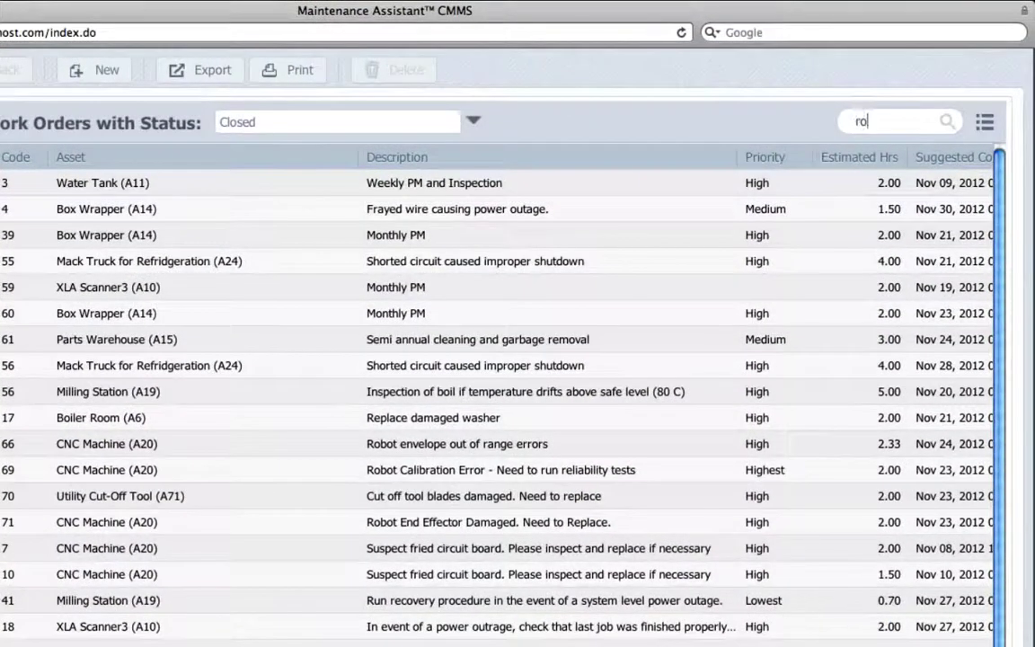
{"action": "type", "text": "bot"}
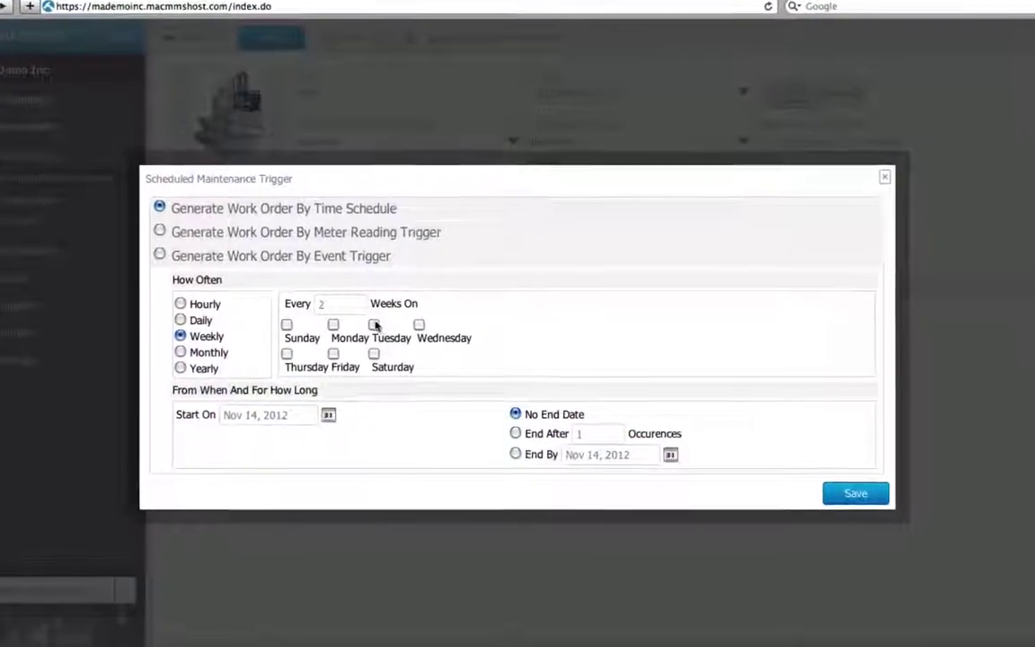
- Set the meter-reading trigger to every 10000 Miles (mi), starting at 22000
{"action": "left_click", "coordinate": [375, 325]}
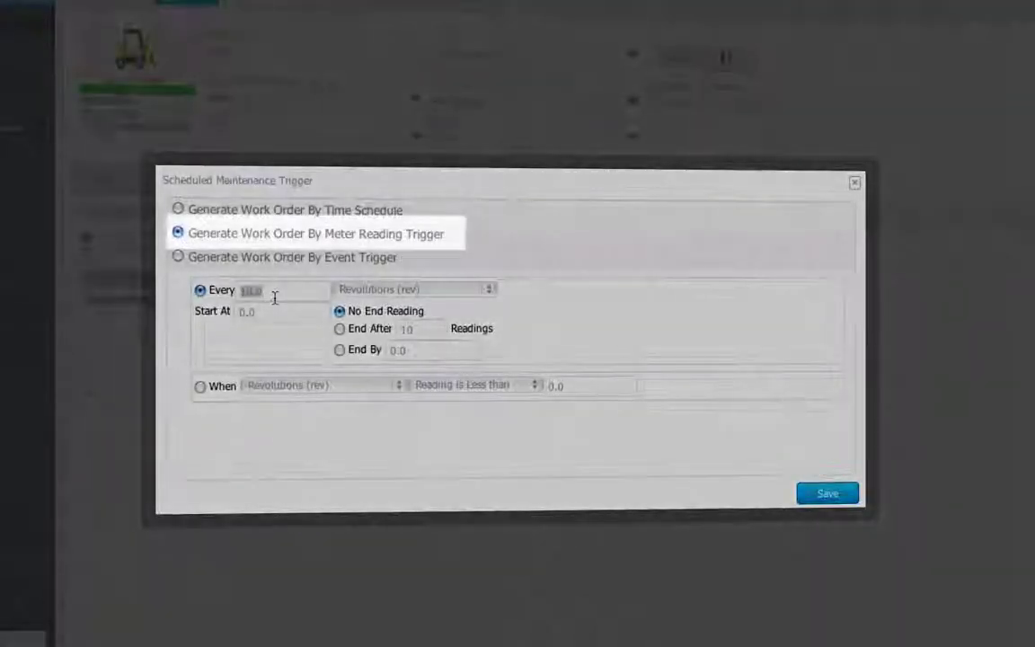
{"action": "type", "text": "10000"}
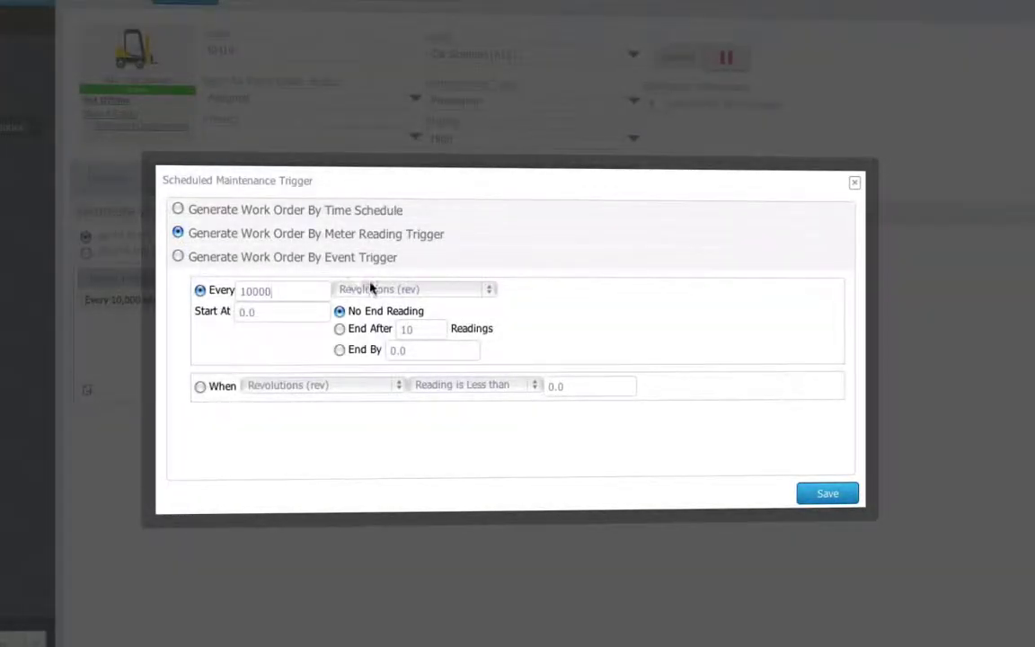
{"action": "left_click", "coordinate": [371, 288]}
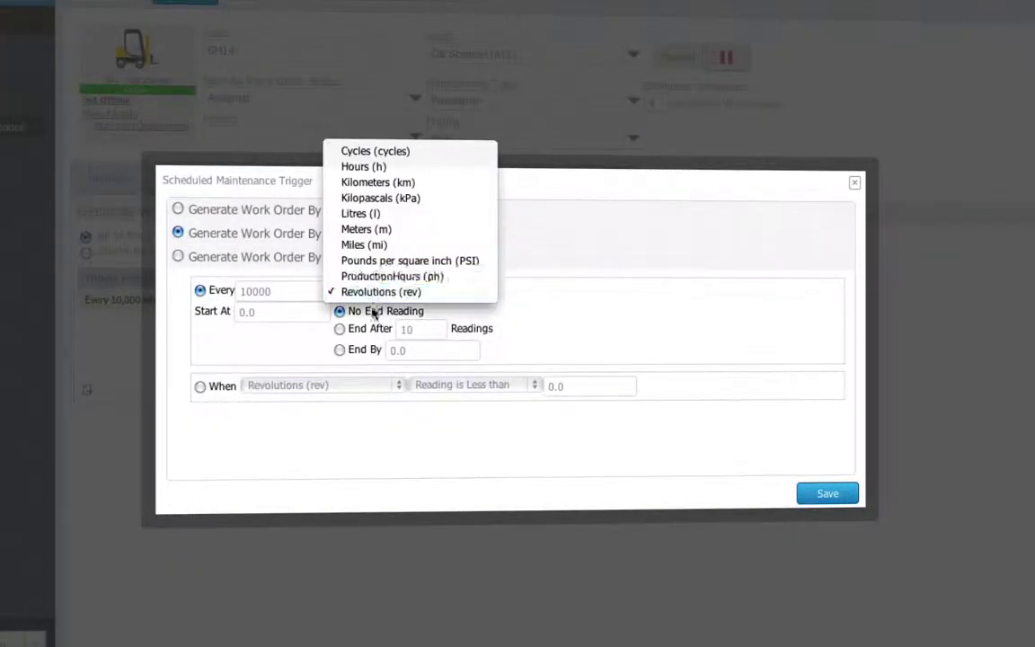
{"action": "left_click", "coordinate": [373, 247]}
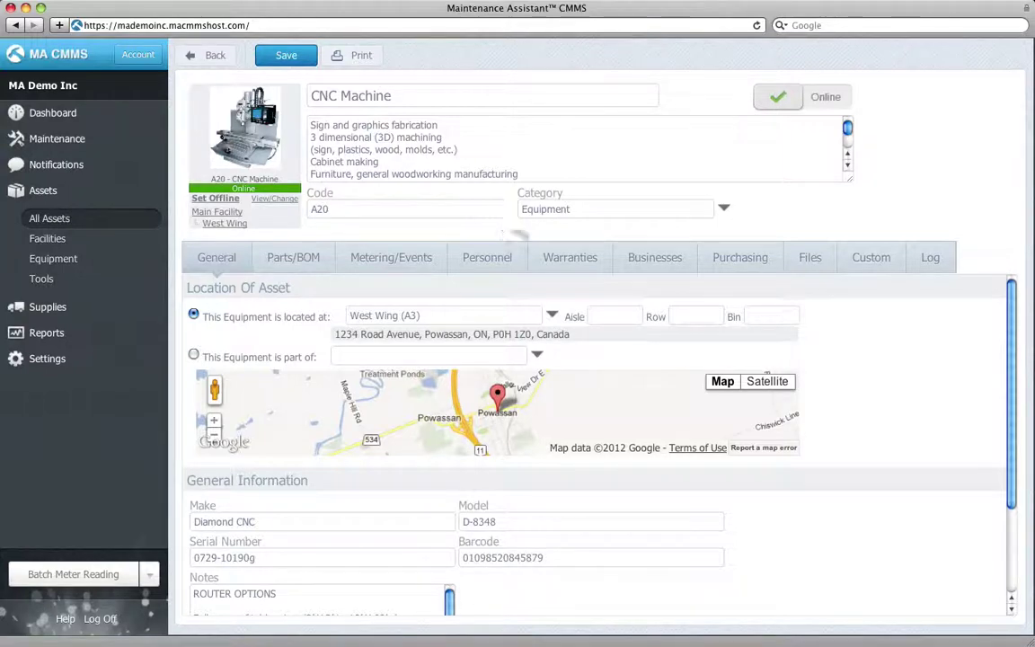
- View the CNC Machine's A1228 Control Module Board.jpg full size, then its work order and cost log
{"action": "left_click", "coordinate": [793, 263]}
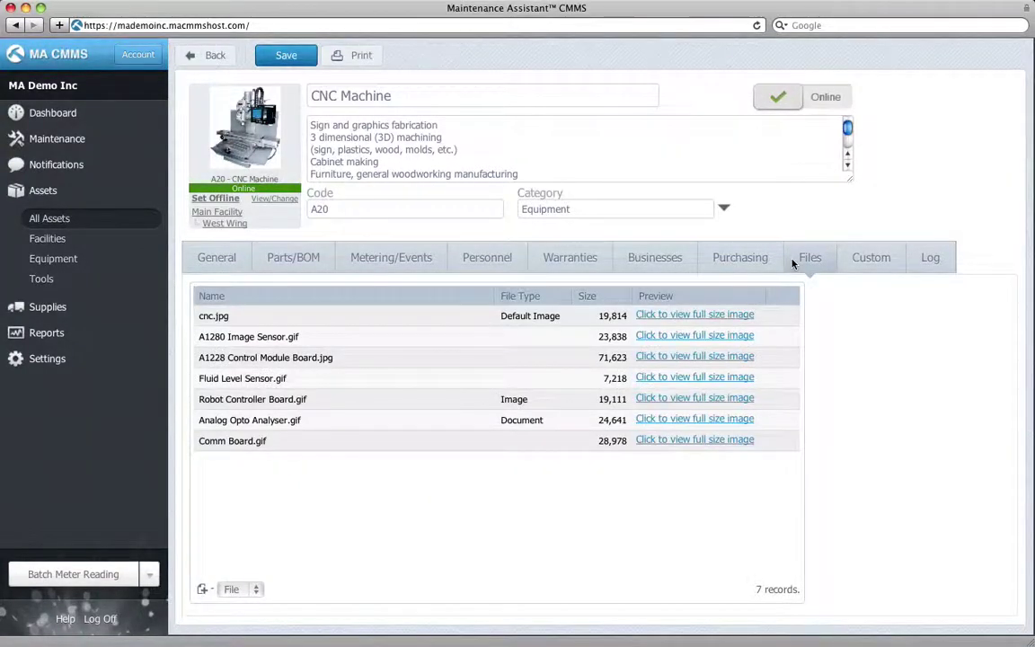
{"action": "left_click", "coordinate": [693, 357]}
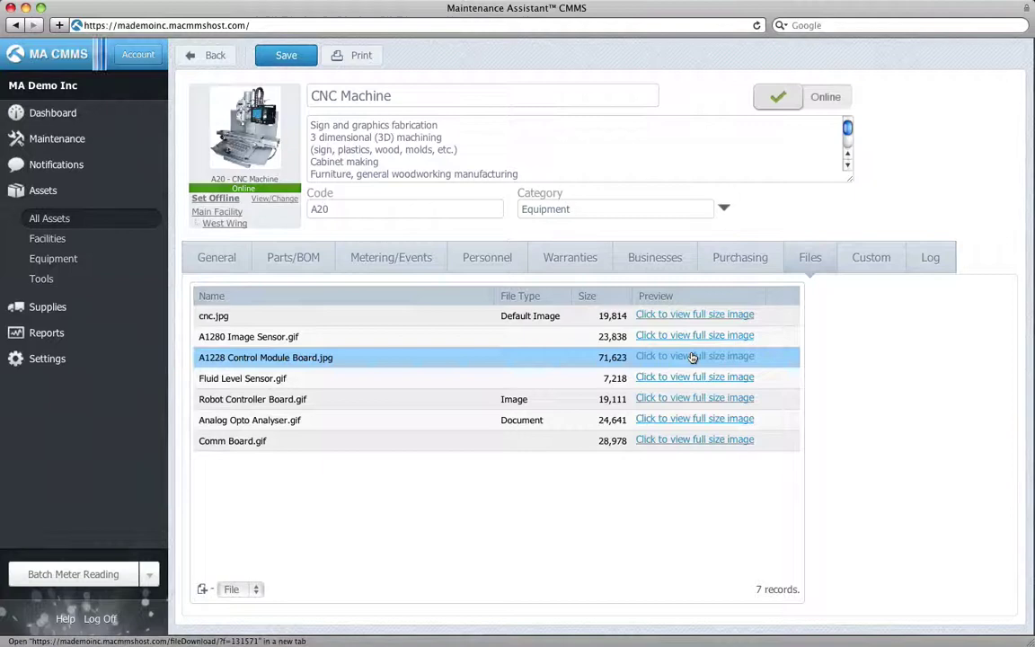
{"action": "left_click", "coordinate": [693, 357]}
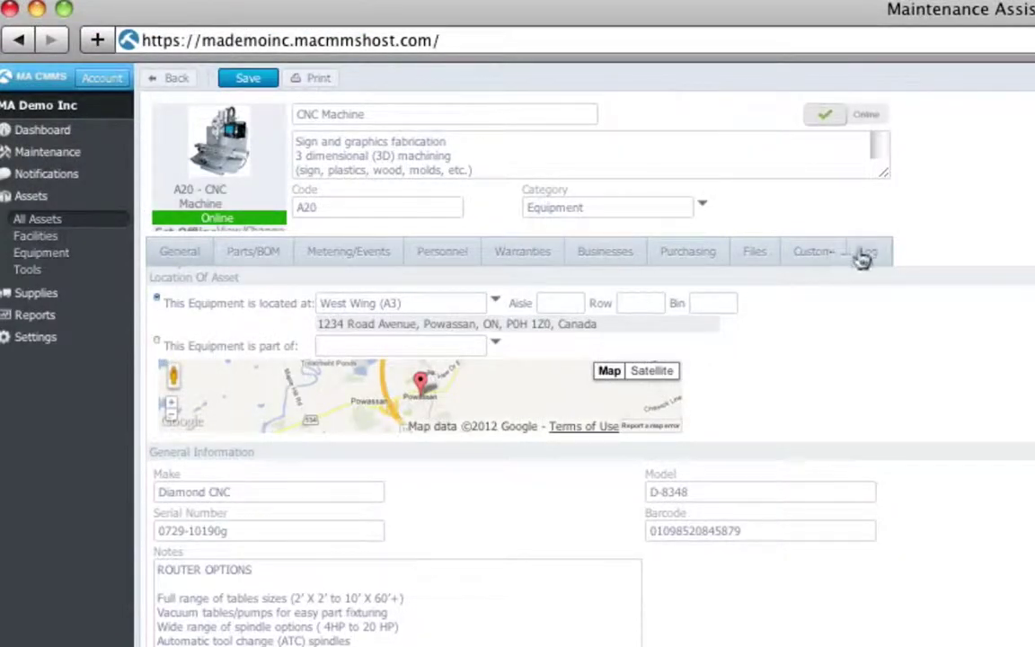
{"action": "left_click", "coordinate": [869, 259]}
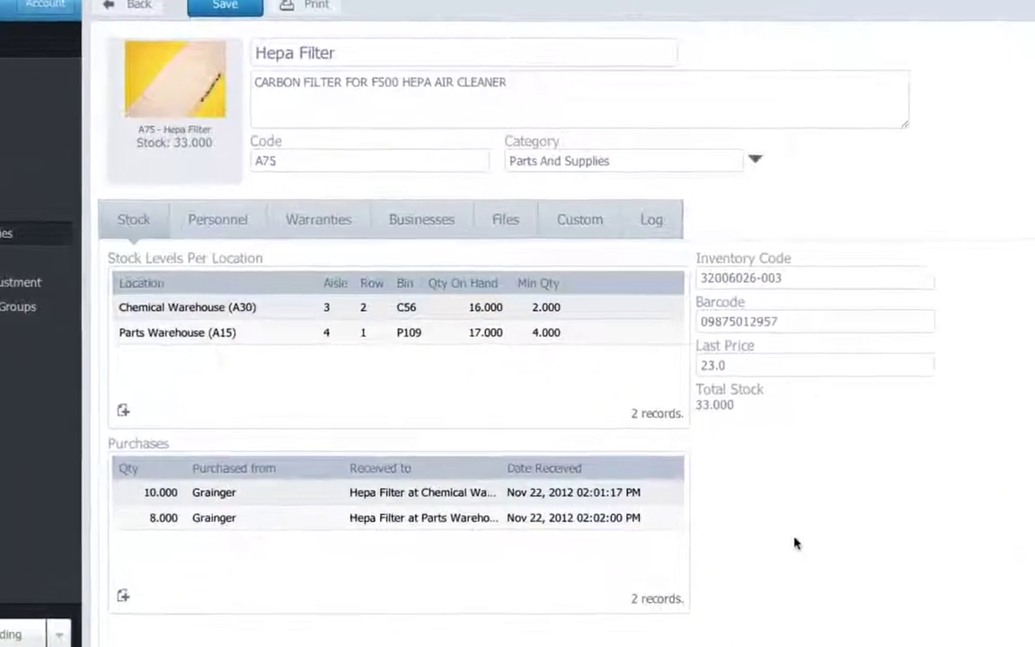
- Select the Chemical Warehouse (A30) stock location and list the Hepa Filter's supplier businesses
{"action": "left_click", "coordinate": [512, 306]}
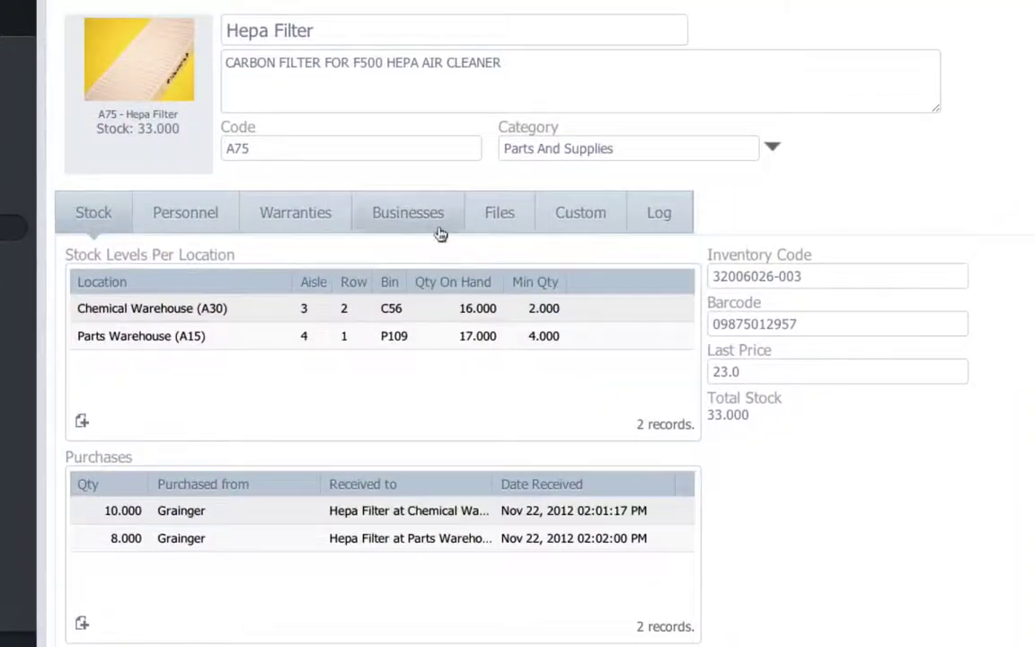
{"action": "left_click", "coordinate": [408, 215]}
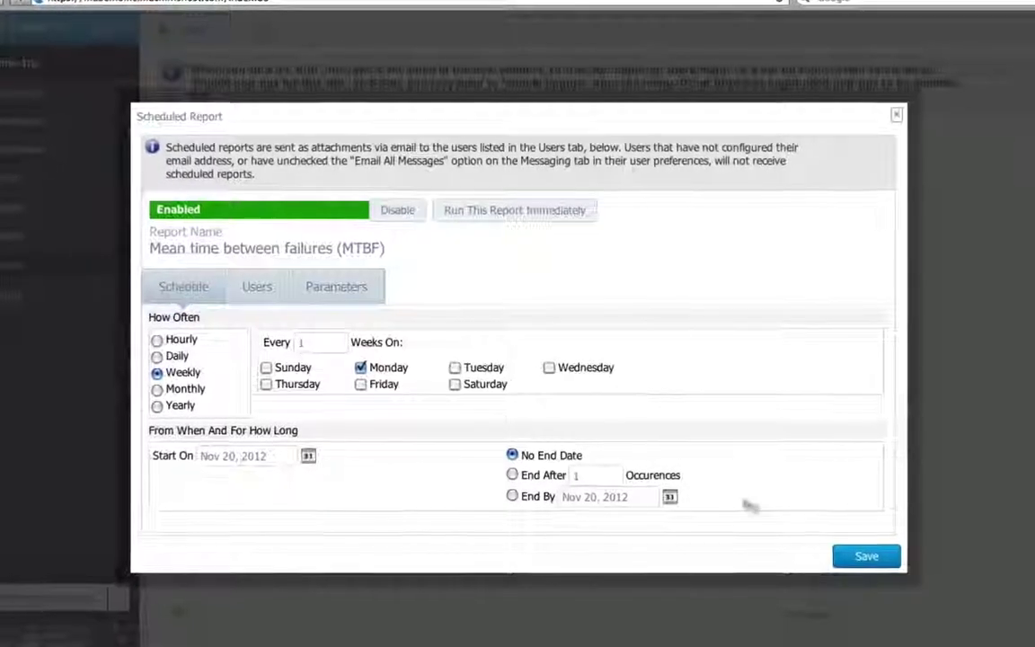
- Save the MTBF report schedule to run weekly on Mondays
{"action": "left_click", "coordinate": [869, 558]}
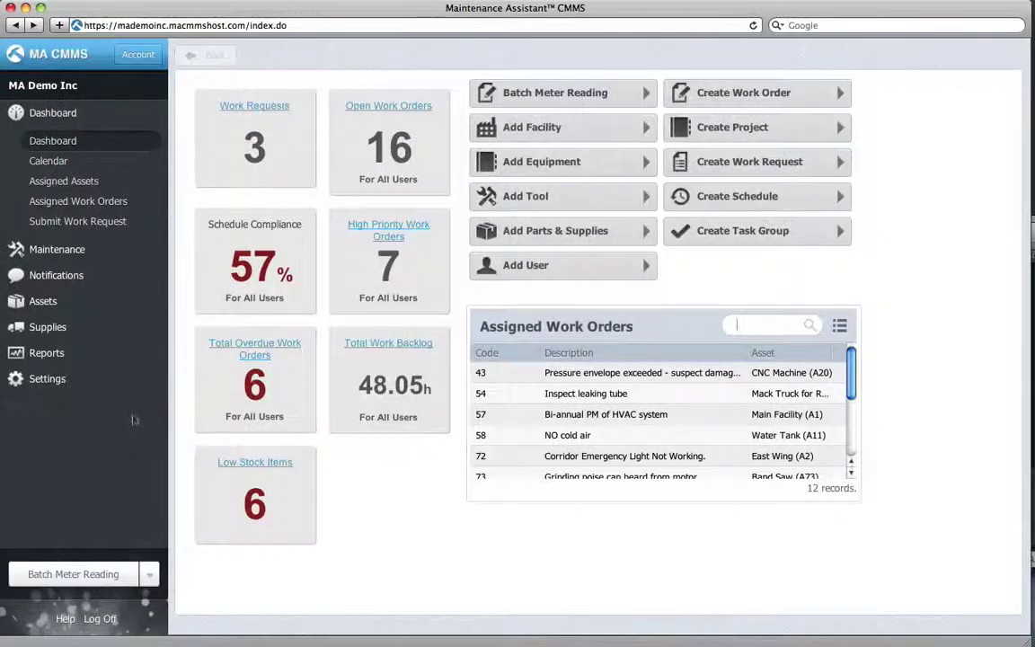
- Log off and start a new work request from the login page without signing in
{"action": "left_click", "coordinate": [111, 620]}
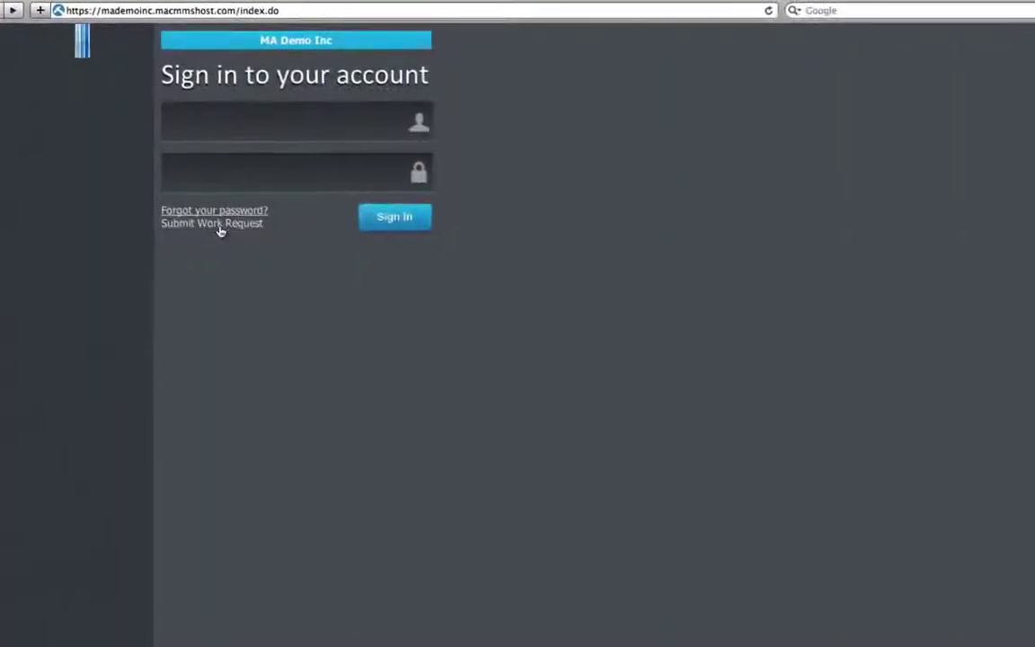
{"action": "left_click", "coordinate": [311, 316]}
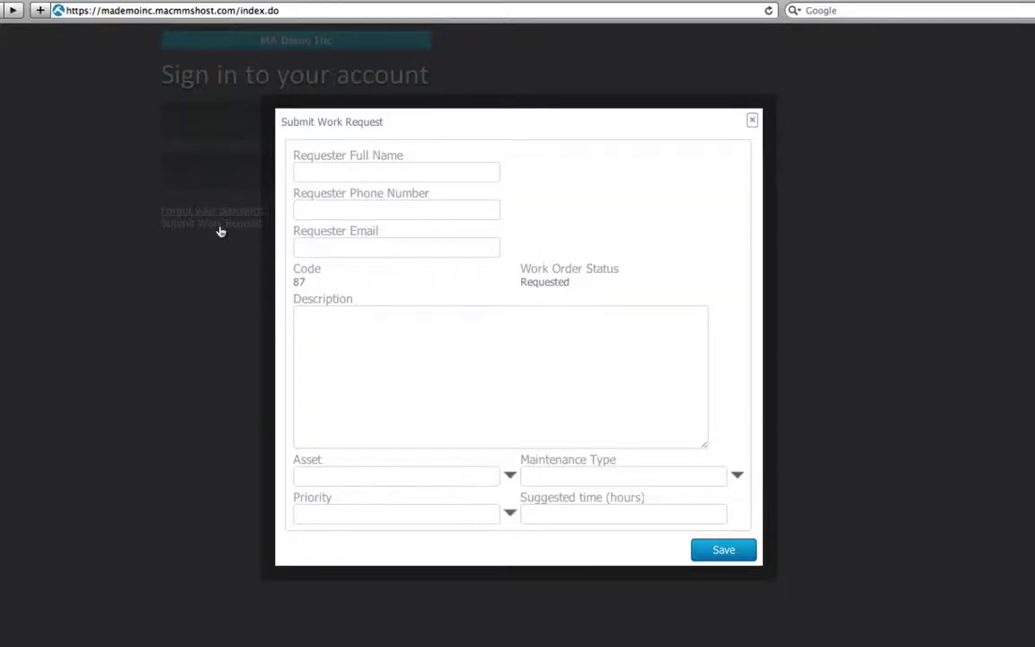